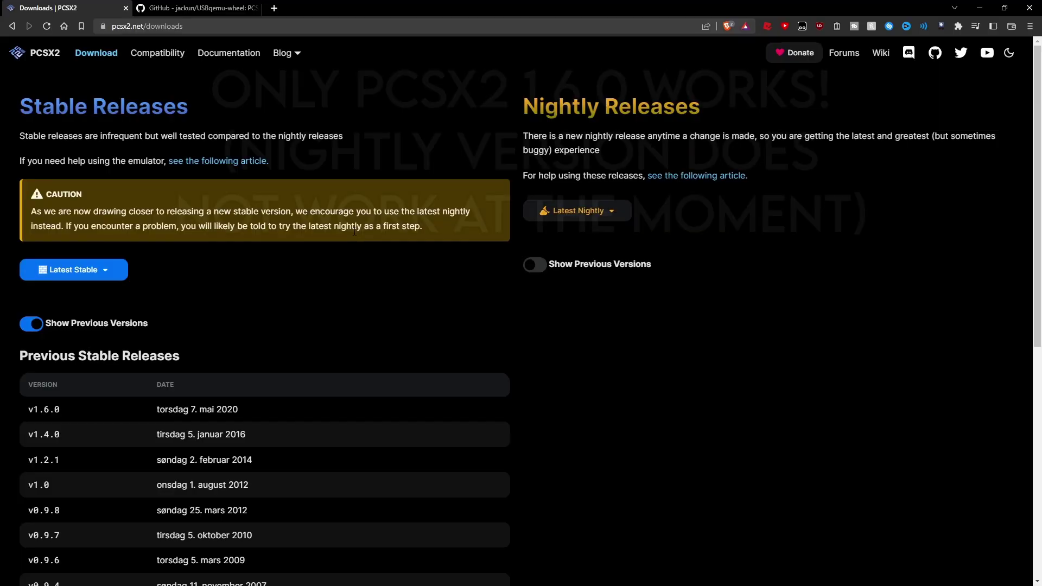
- Download the Windows 32bit portable build of PCSX2 v1.6.0 as a 7z archive into the Tutorial folder
{"action": "scroll", "coordinate": [292, 257], "scroll_direction": "down", "scroll_amount": 2}
{"action": "scroll", "coordinate": [292, 258], "scroll_direction": "up", "scroll_amount": 2}
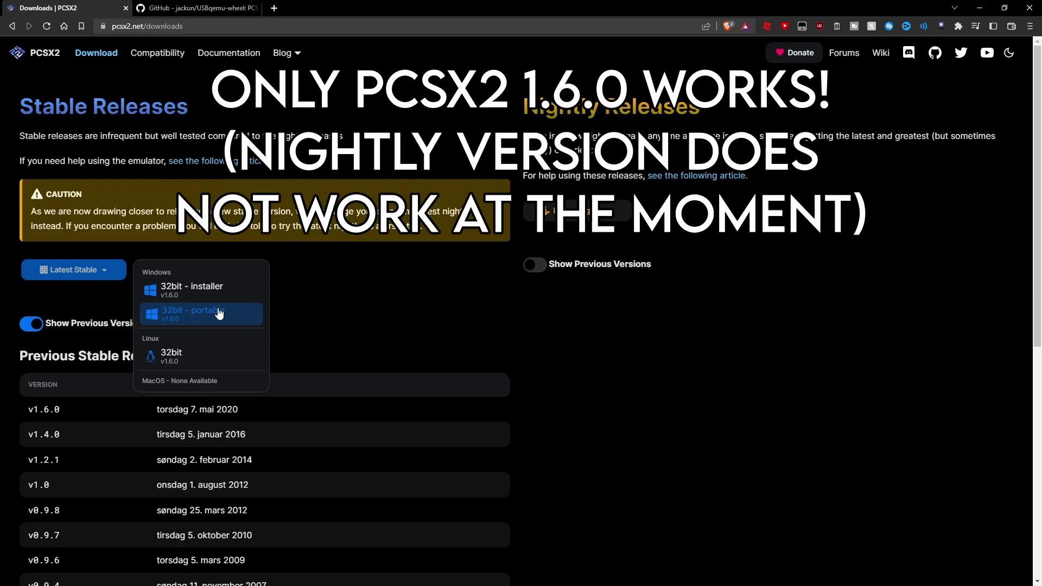
{"action": "left_click", "coordinate": [219, 313]}
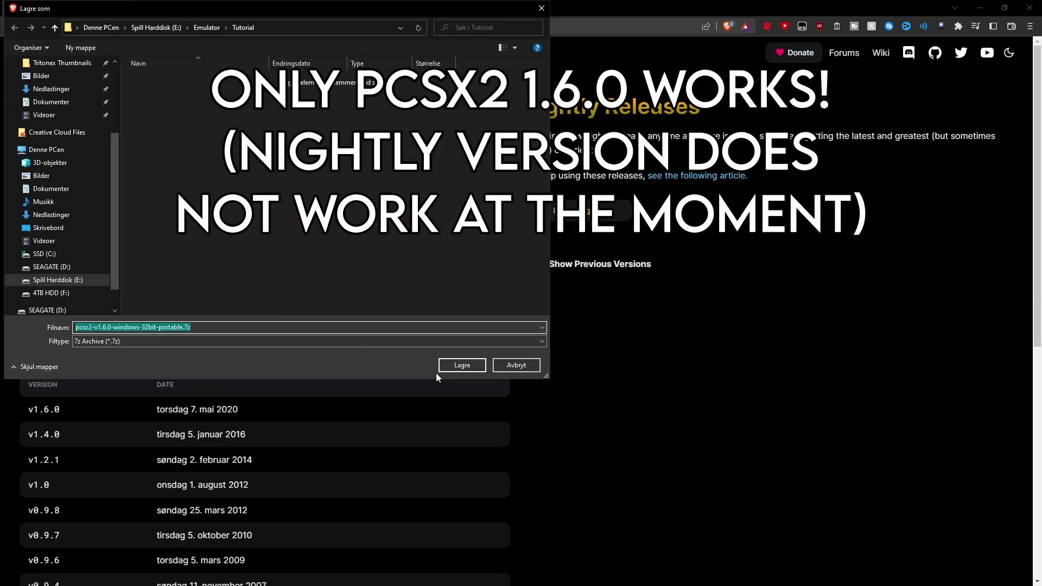
{"action": "left_click", "coordinate": [464, 366]}
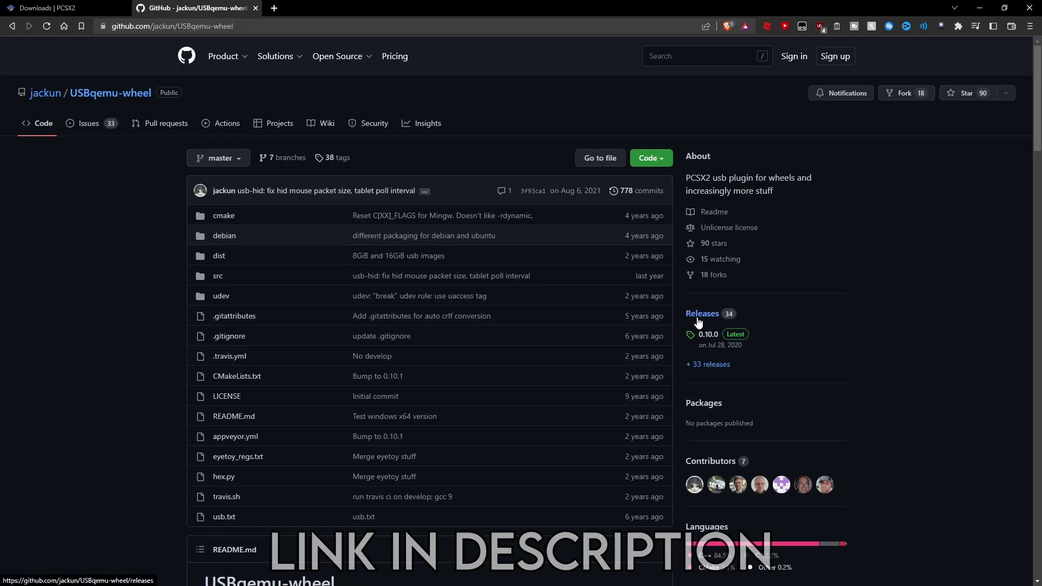
- Download the x64 zip of USBqemu-wheel release 0.10.1-20 into the Tutorial folder and open the archive
{"action": "left_click", "coordinate": [701, 315]}
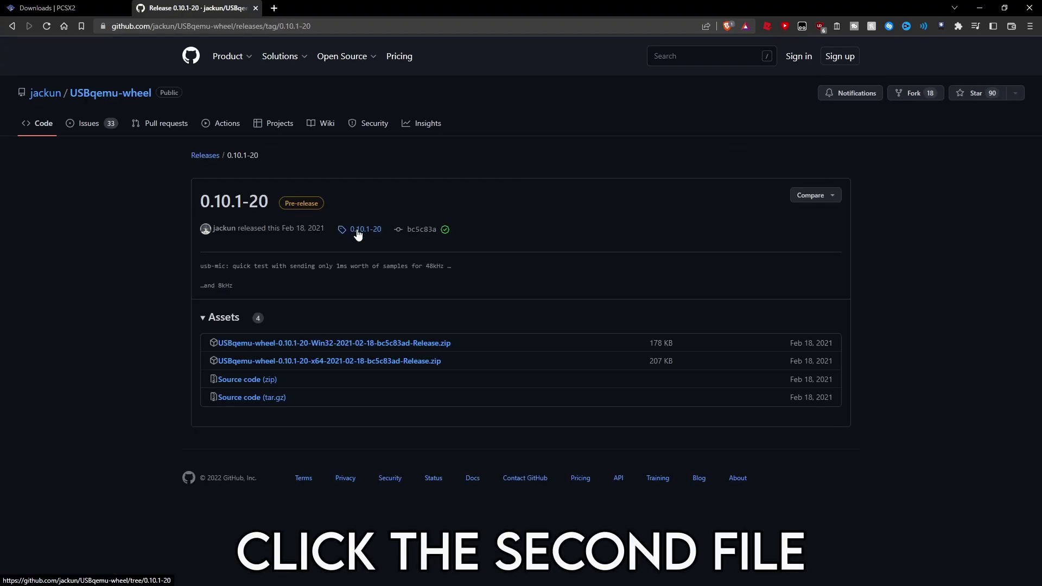
{"action": "left_click", "coordinate": [399, 364]}
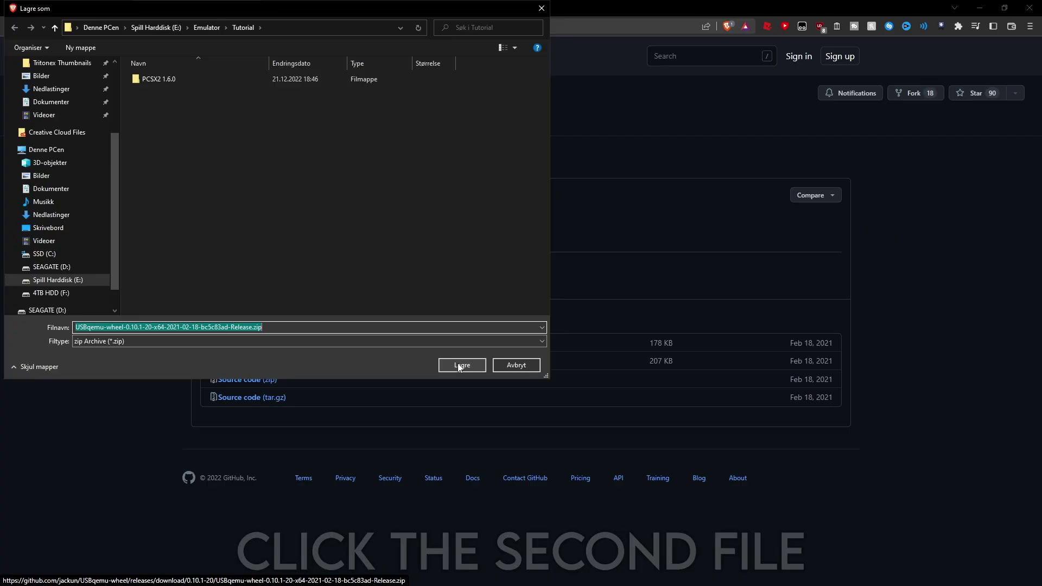
{"action": "left_click", "coordinate": [402, 365]}
{"action": "left_click", "coordinate": [39, 569]}
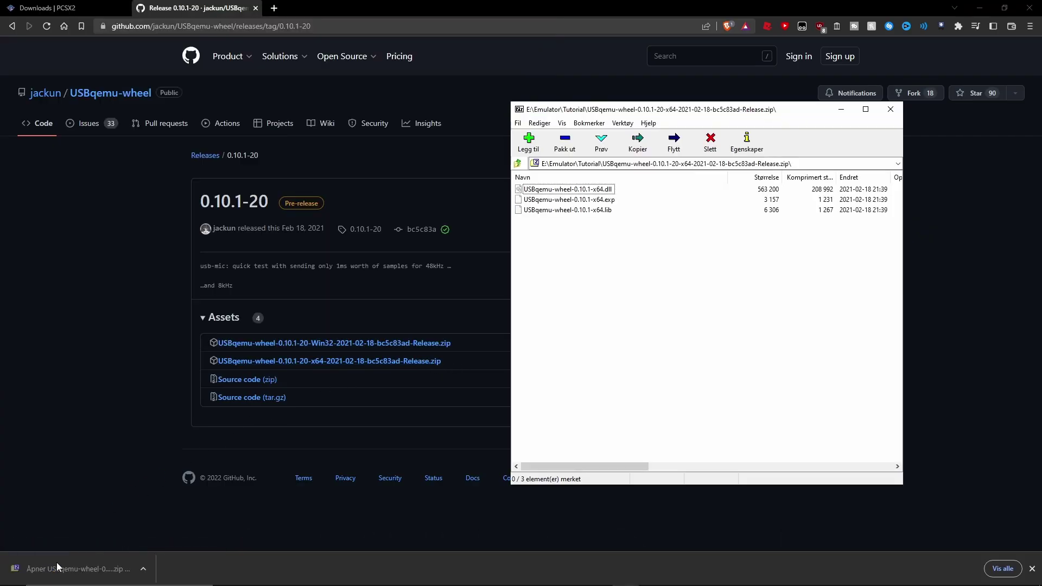
- Copy the USBqemu-wheel plugin from the opened archive into the Plugins folder of PCSX2 1.6.0
{"action": "mouse_move", "coordinate": [279, 574]}
{"action": "left_click", "coordinate": [272, 529]}
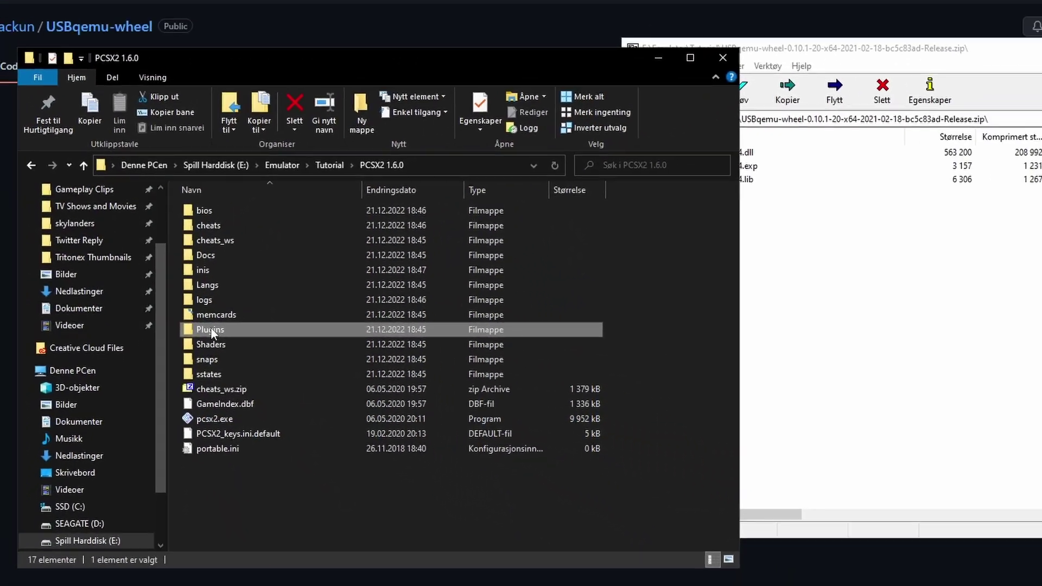
{"action": "double_click", "coordinate": [244, 325]}
{"action": "left_click", "coordinate": [711, 303]}
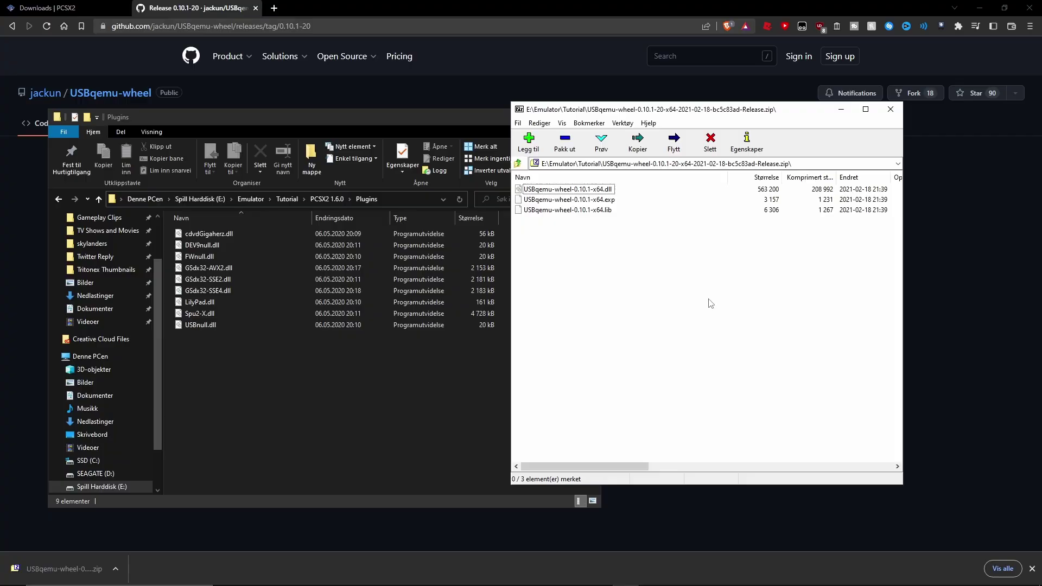
{"action": "left_click_drag", "start_coordinate": [582, 229], "coordinate": [297, 382]}
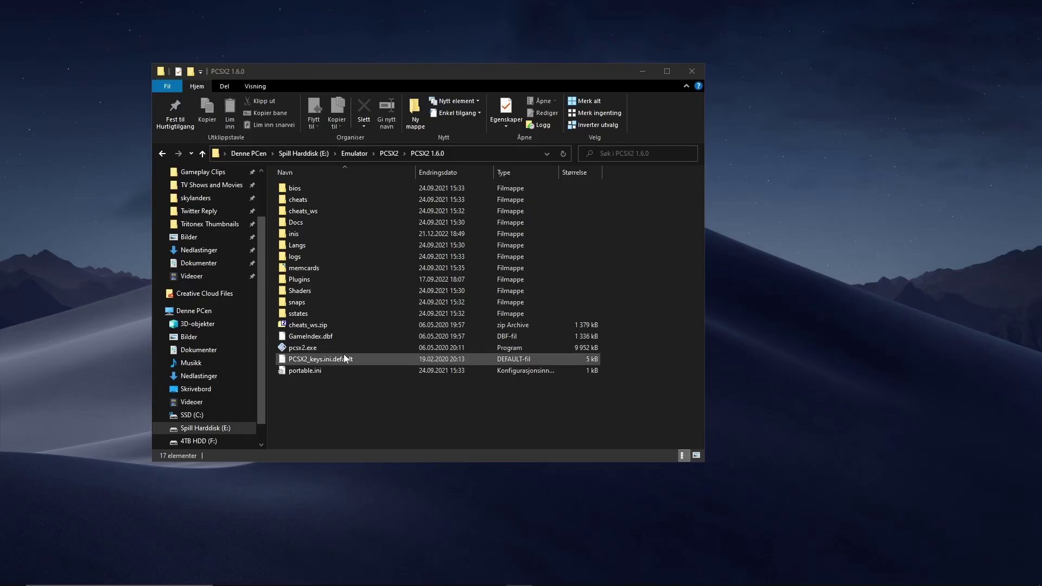
- Launch pcsx2.exe from the PCSX2 1.6.0 folder and open the Plugin/BIOS Selector
{"action": "left_click", "coordinate": [304, 348]}
{"action": "double_click", "coordinate": [306, 350]}
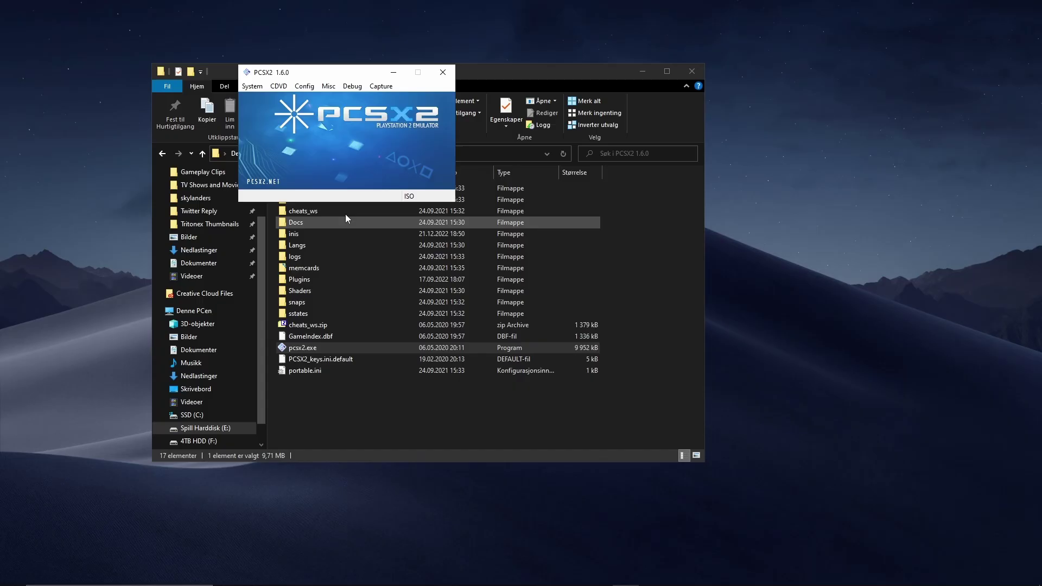
{"action": "left_click", "coordinate": [305, 86]}
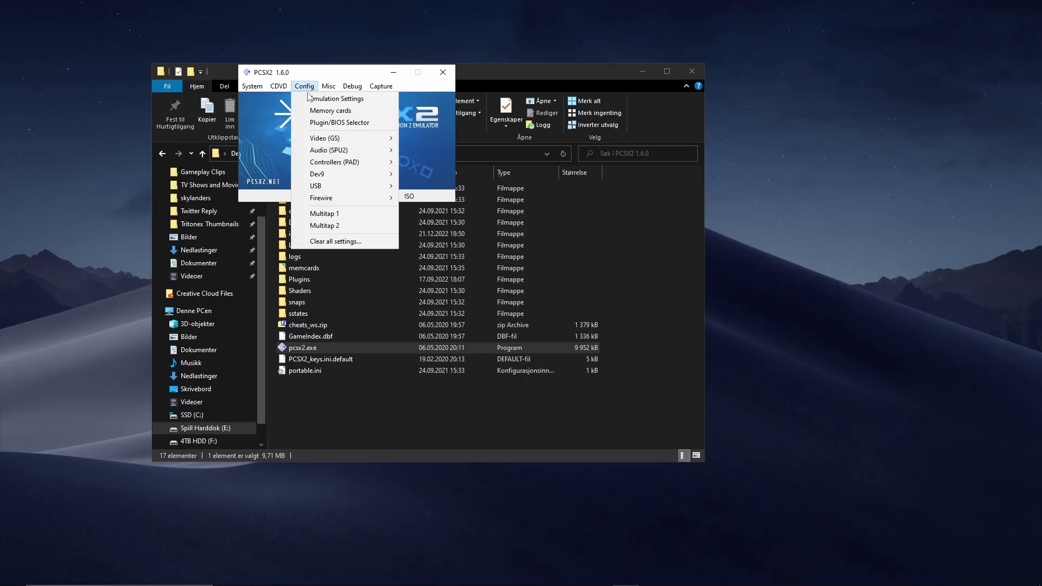
{"action": "left_click", "coordinate": [331, 123]}
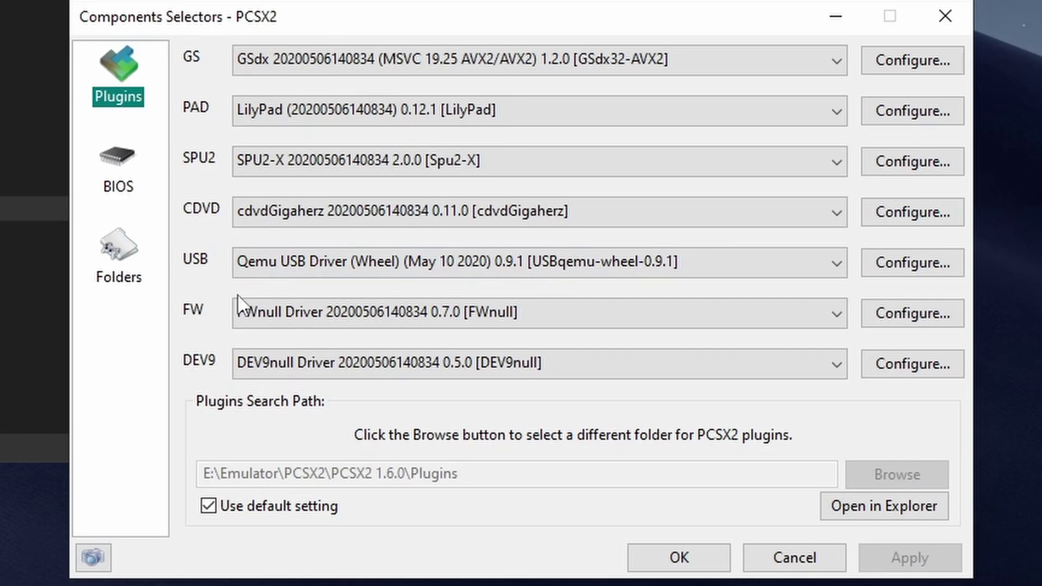
- Set the USB plugin to Qemu USB Driver (Wheel) 0.9.1 and apply the change
{"action": "left_click", "coordinate": [245, 269]}
{"action": "left_click", "coordinate": [292, 306]}
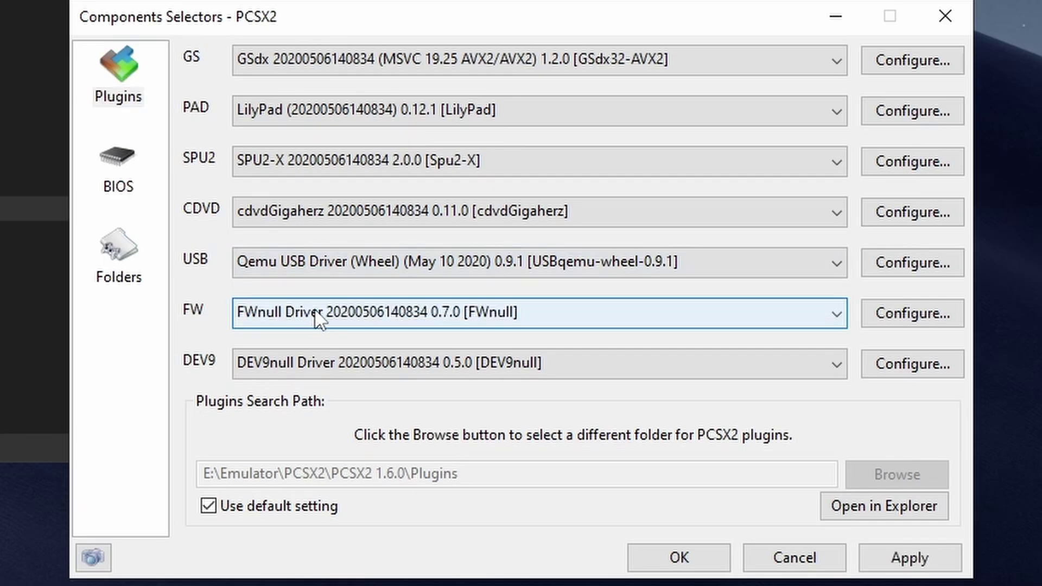
{"action": "left_click", "coordinate": [884, 565]}
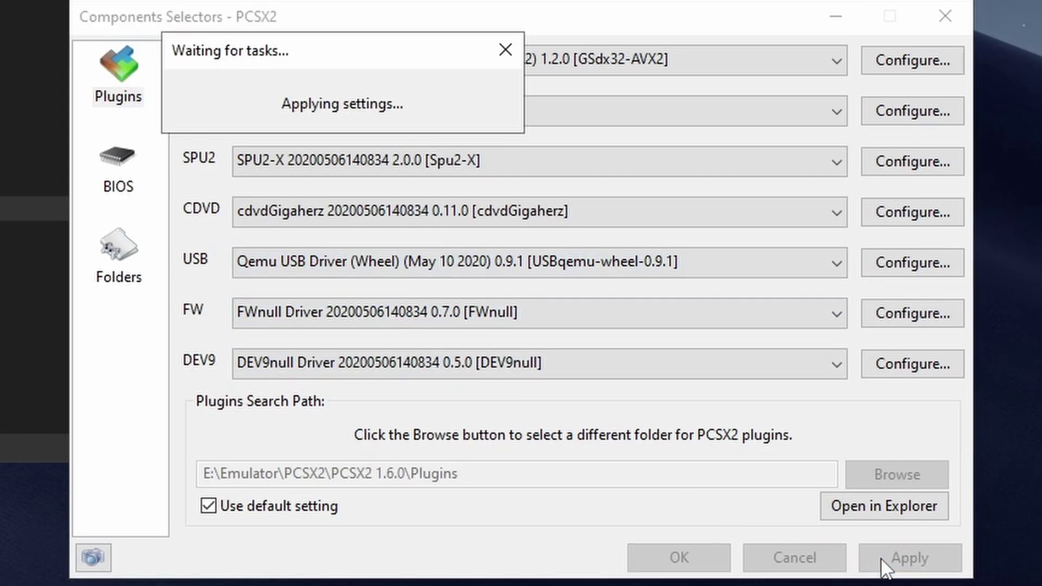
- Configure the USB plugin's port 1 as a Buzz Device using DInput, and accept its button bindings for Controller #1
{"action": "left_click", "coordinate": [899, 266]}
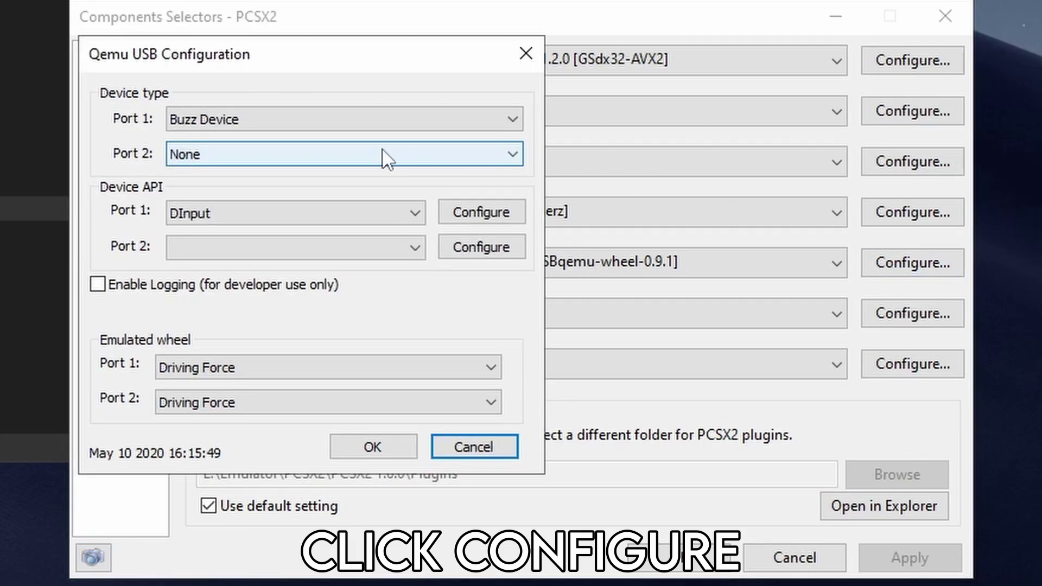
{"action": "left_click", "coordinate": [270, 122]}
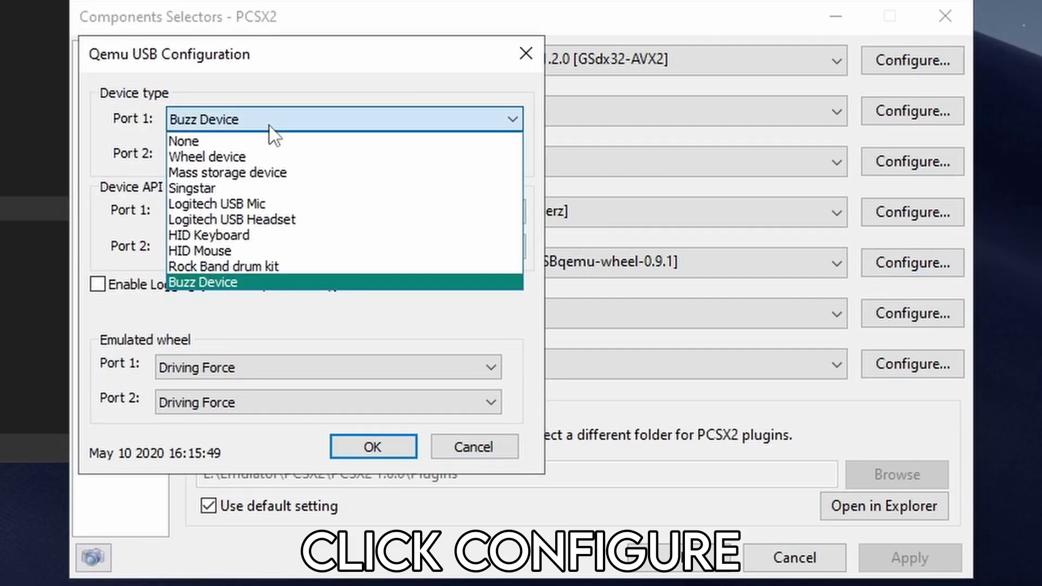
{"action": "left_click", "coordinate": [223, 284]}
{"action": "left_click", "coordinate": [217, 211]}
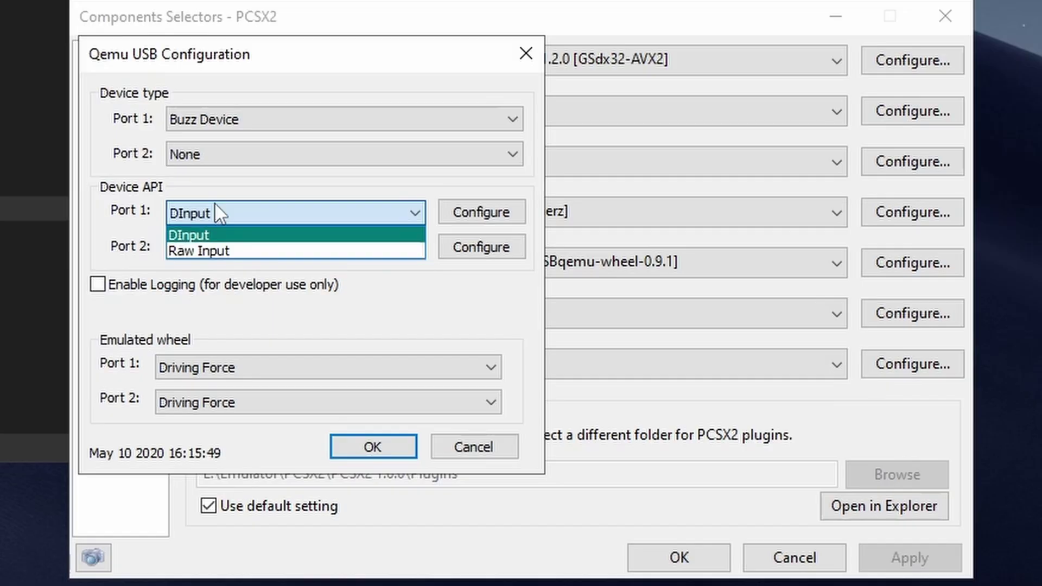
{"action": "left_click", "coordinate": [199, 236]}
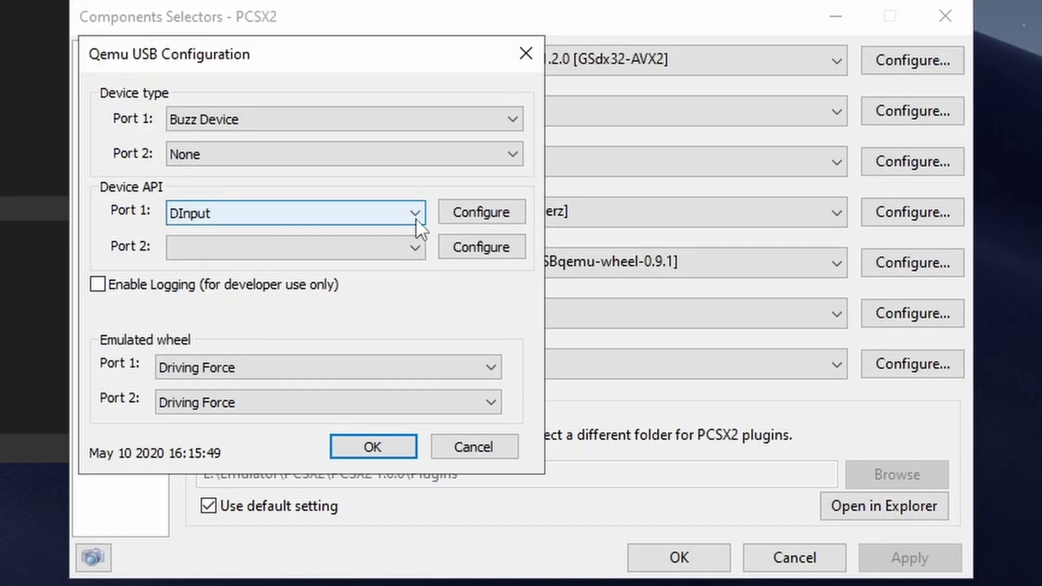
{"action": "left_click", "coordinate": [503, 227]}
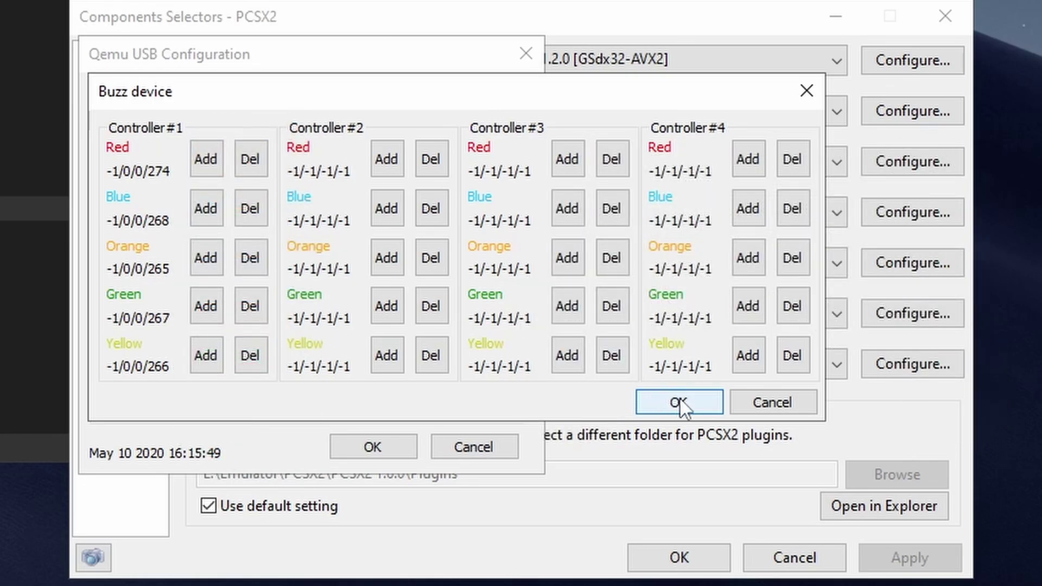
{"action": "left_click", "coordinate": [679, 403]}
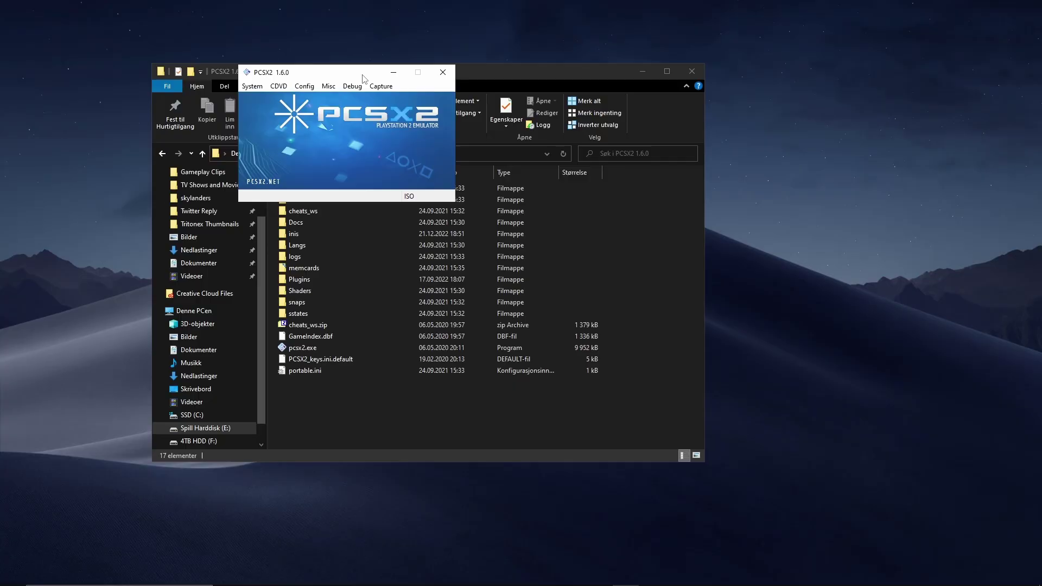
- Boot the game from its ISO in the emulator
{"action": "left_click", "coordinate": [253, 87]}
{"action": "left_click", "coordinate": [268, 110]}
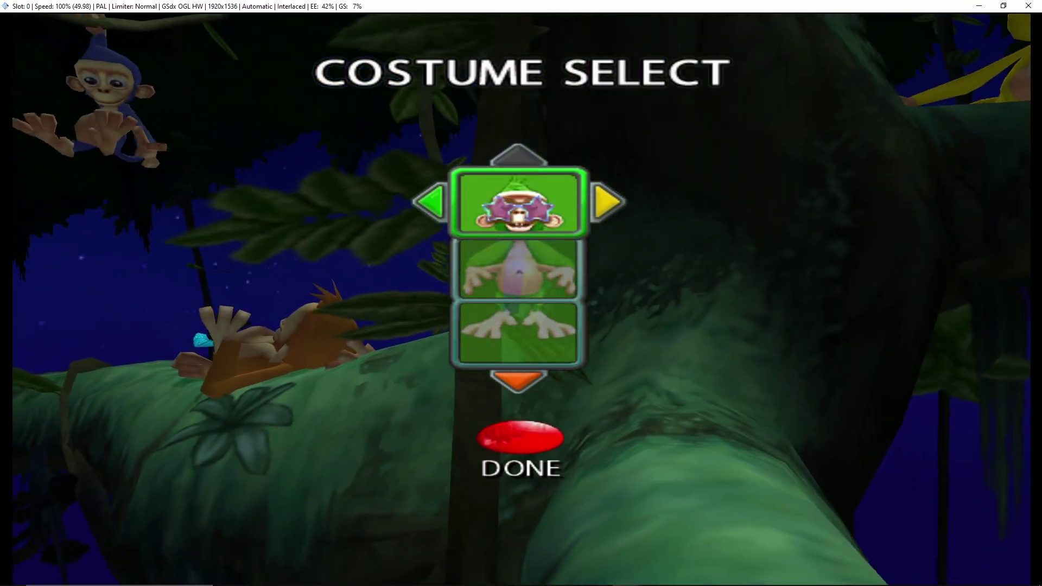
- Choose the purple smiley shirt and brown shoes for the monkey's costume and finish the costume selection
{"action": "key", "text": "Down"}
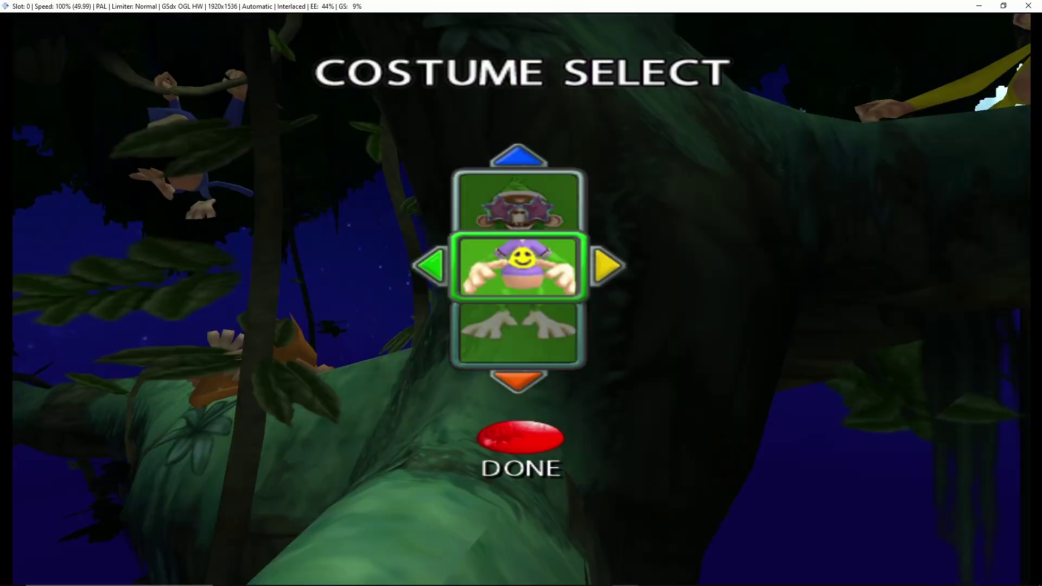
{"action": "key", "text": "Down"}
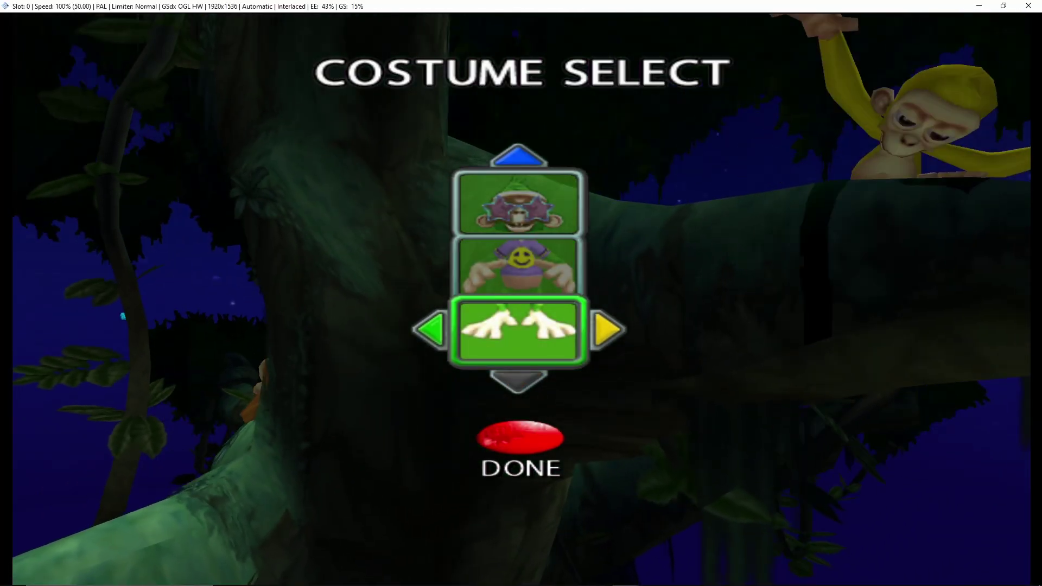
{"action": "key", "text": "Right"}
{"action": "key", "text": "Right"}
{"action": "key", "text": "Right"}
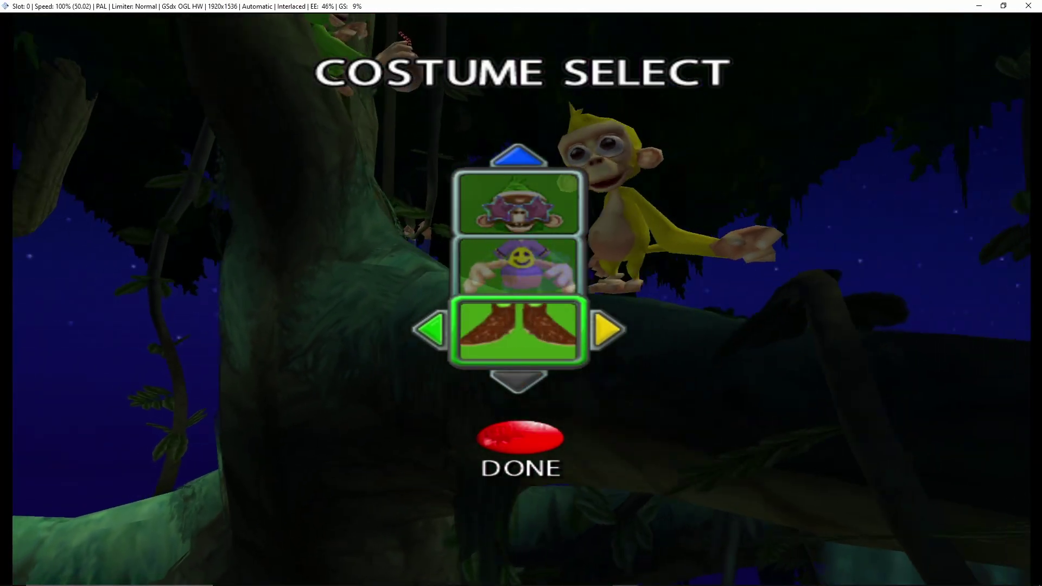
{"action": "key", "text": "Return"}
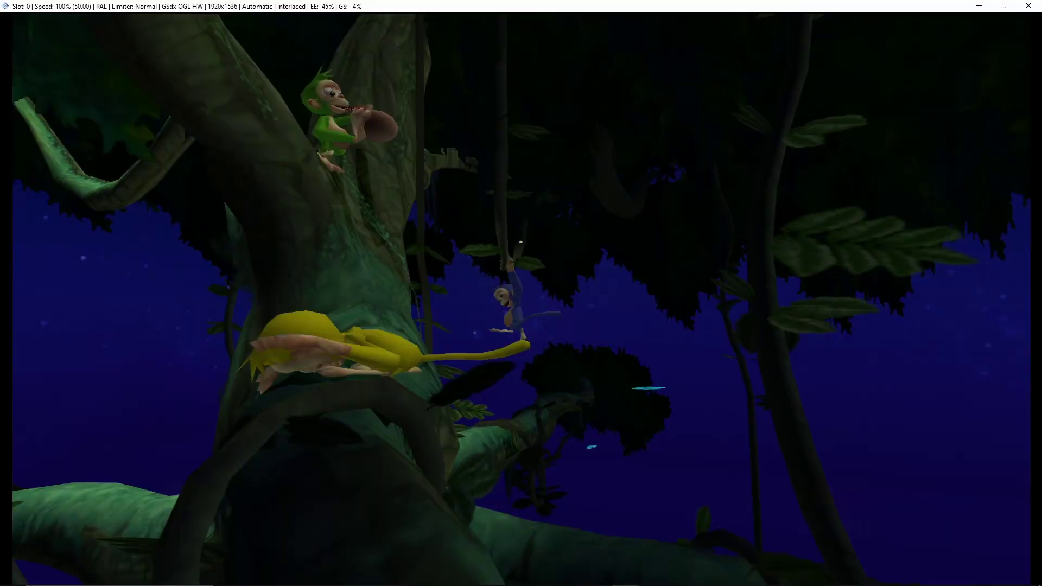